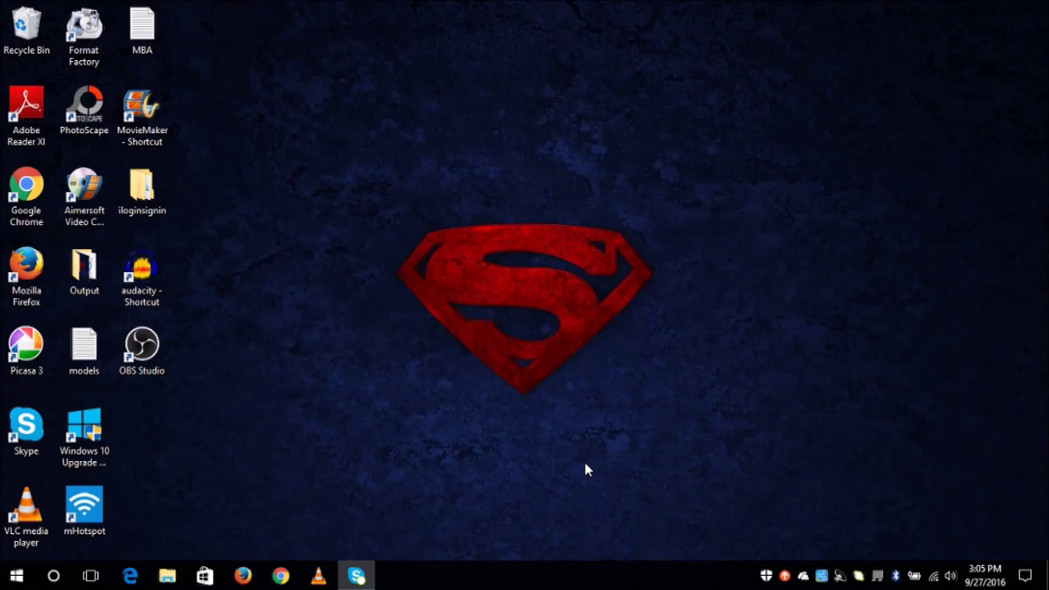
{"action": "left_click", "coordinate": [289, 575]}
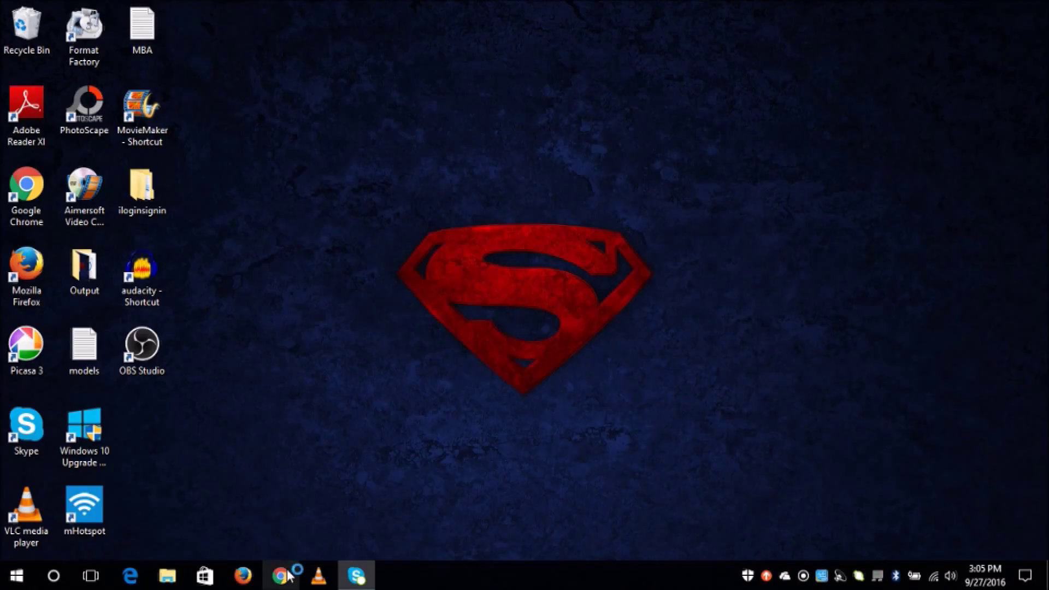
{"action": "type", "text": "www"}
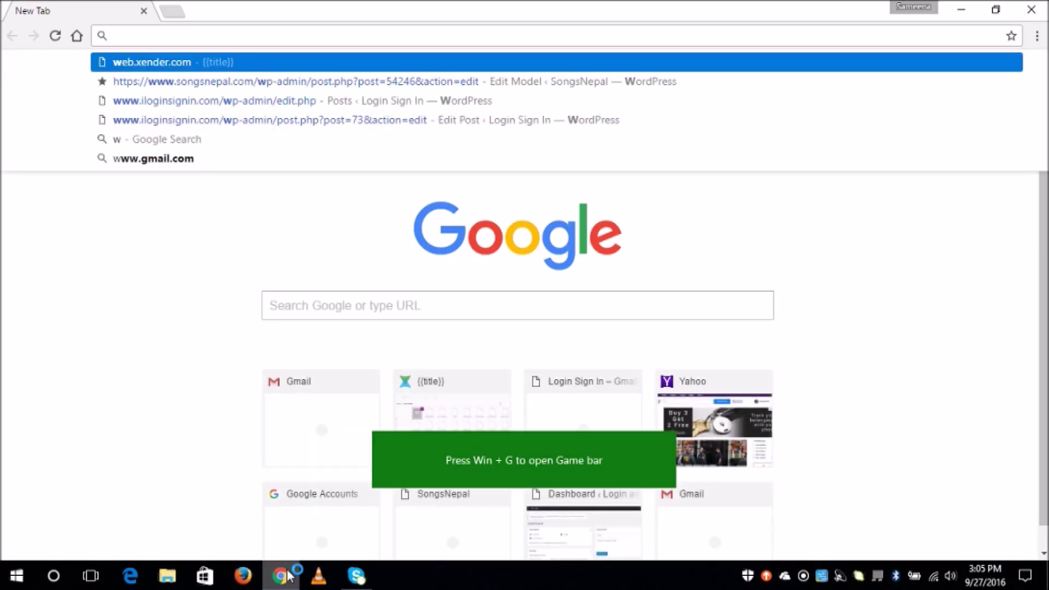
{"action": "type", "text": ".s"}
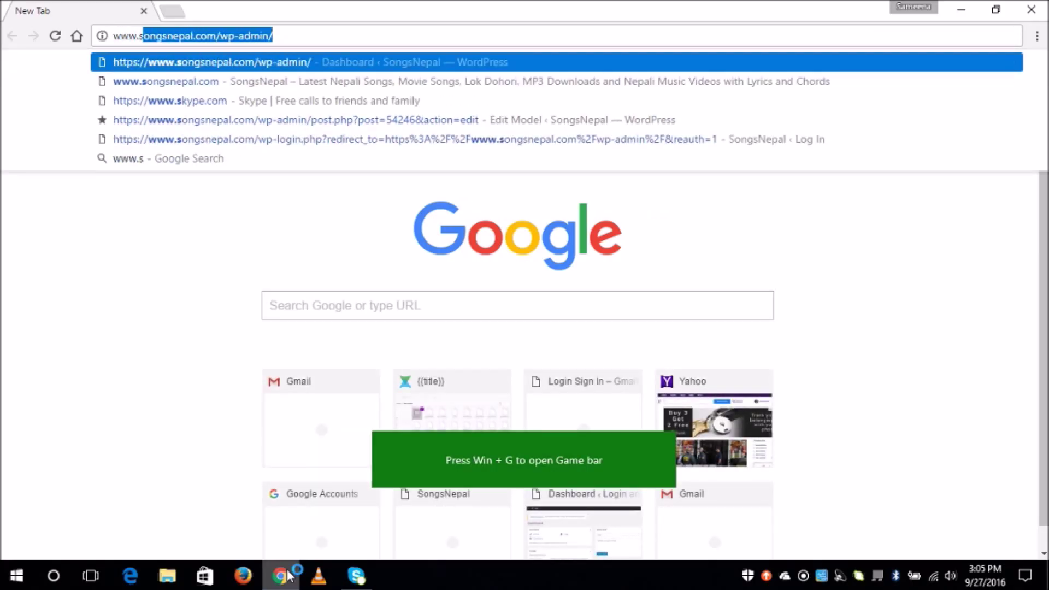
{"action": "type", "text": "ky"}
{"action": "key", "text": "Return"}
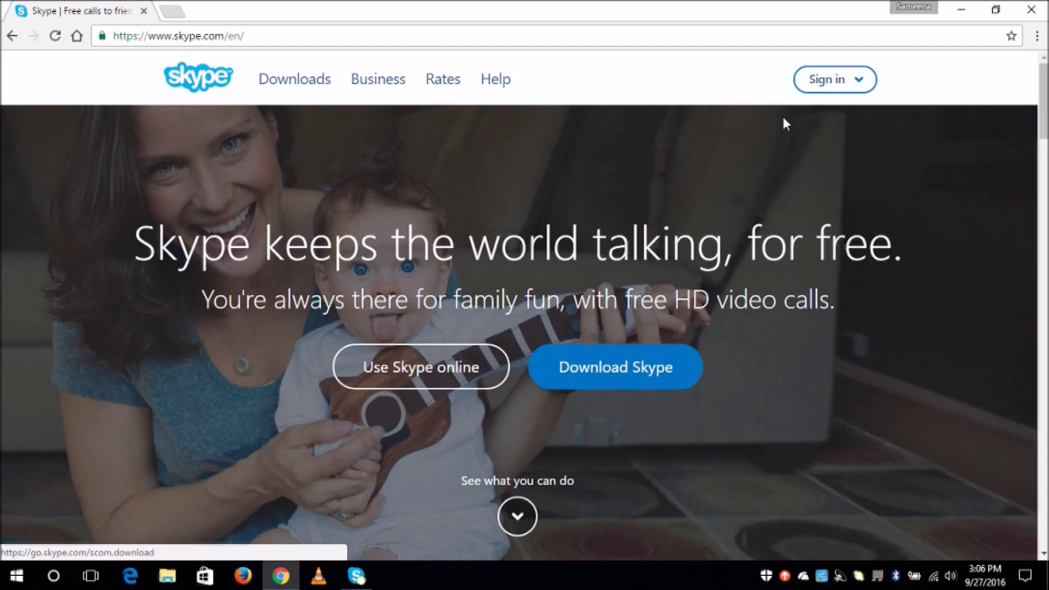
Choose Sign up under New to Skype from the Sign in menu.
{"action": "left_click", "coordinate": [862, 86]}
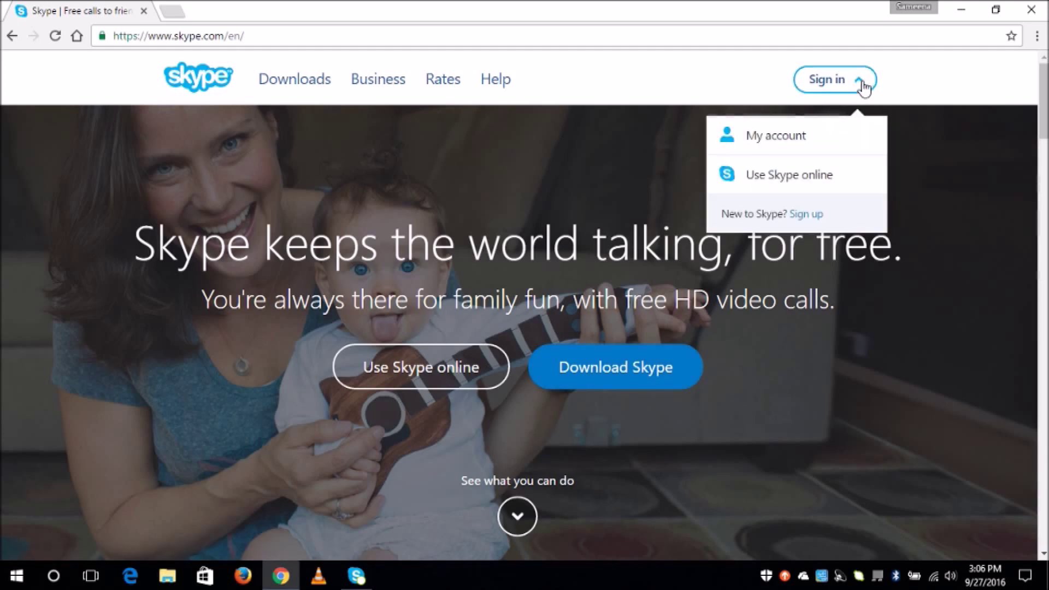
{"action": "left_click", "coordinate": [811, 218]}
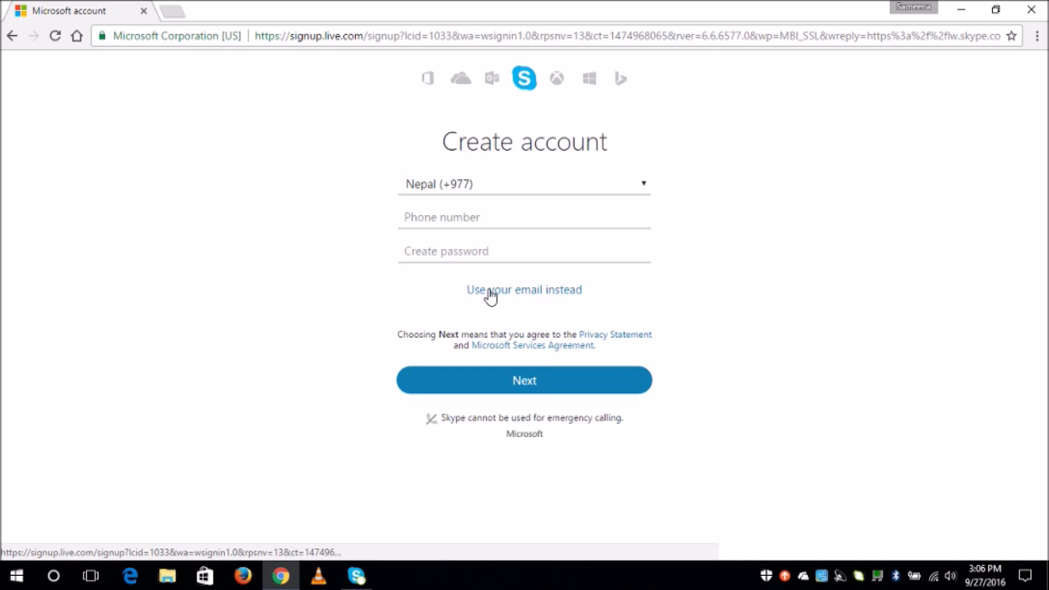
Switch to email signup and enter the account's email address.
{"action": "left_click", "coordinate": [551, 290]}
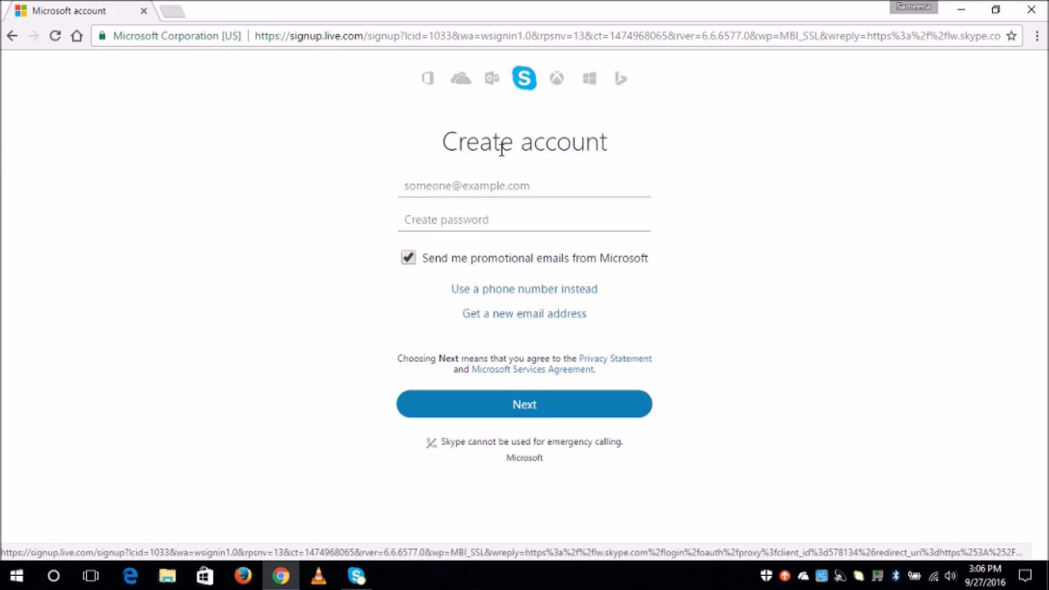
{"action": "left_click", "coordinate": [431, 185]}
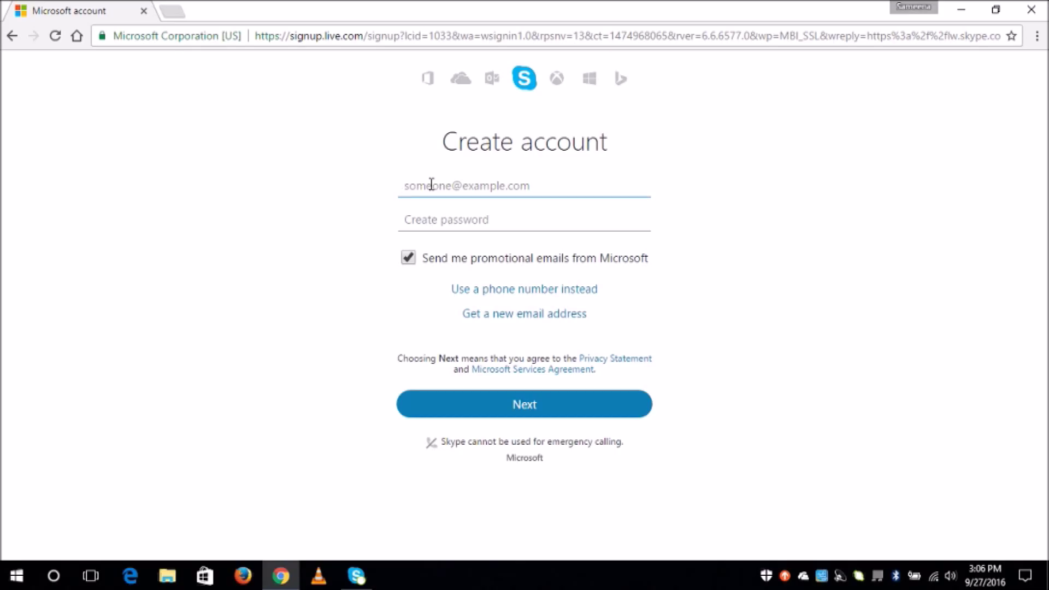
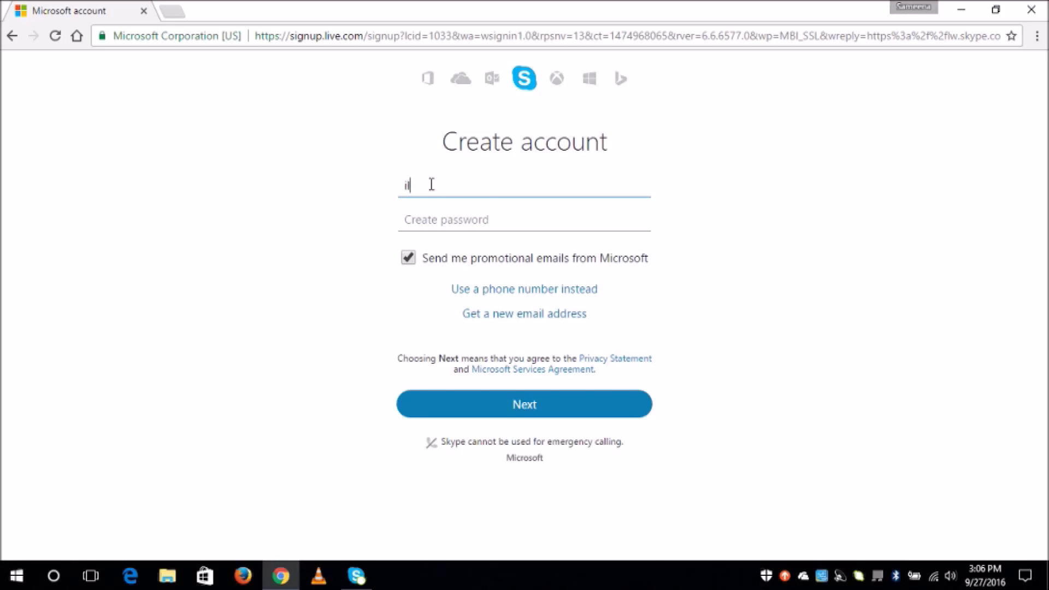
Enter the account password, decline promotional emails and submit.
{"action": "left_click", "coordinate": [414, 223]}
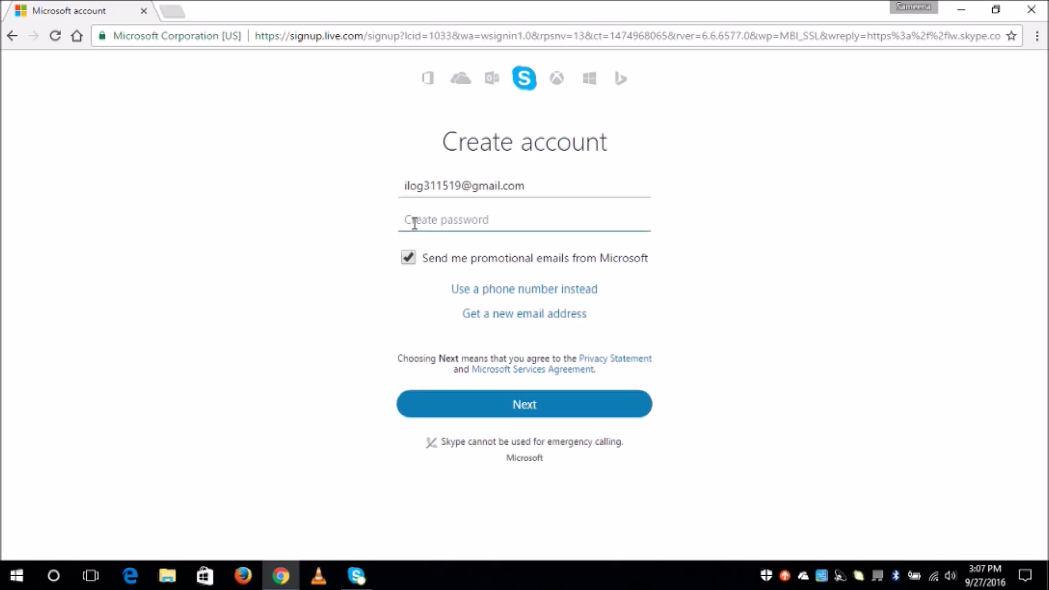
{"action": "type", "text": "•"}
{"action": "type", "text": "••"}
{"action": "left_click", "coordinate": [408, 265]}
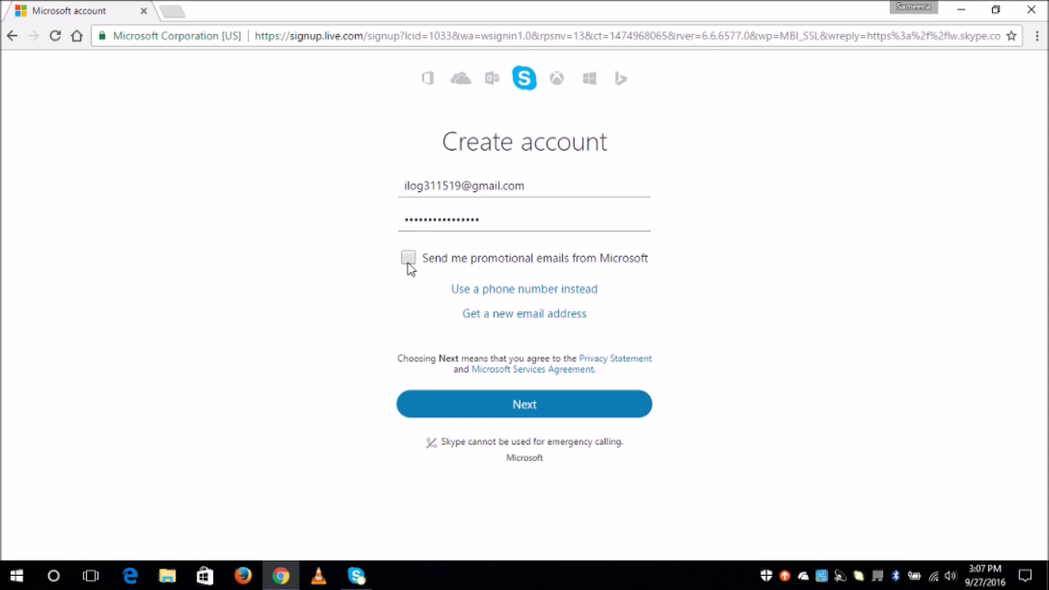
{"action": "left_click", "coordinate": [494, 406]}
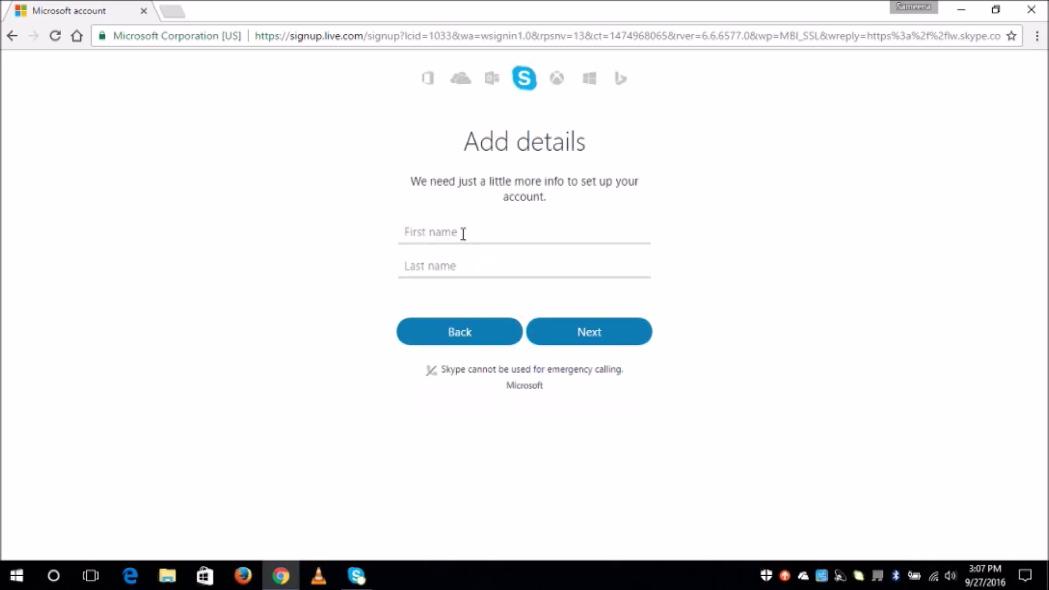
Enter the first and last name using the autocomplete suggestions, then submit.
{"action": "left_click", "coordinate": [462, 233]}
{"action": "type", "text": "ilo"}
{"action": "key", "text": "Down"}
{"action": "key", "text": "Down"}
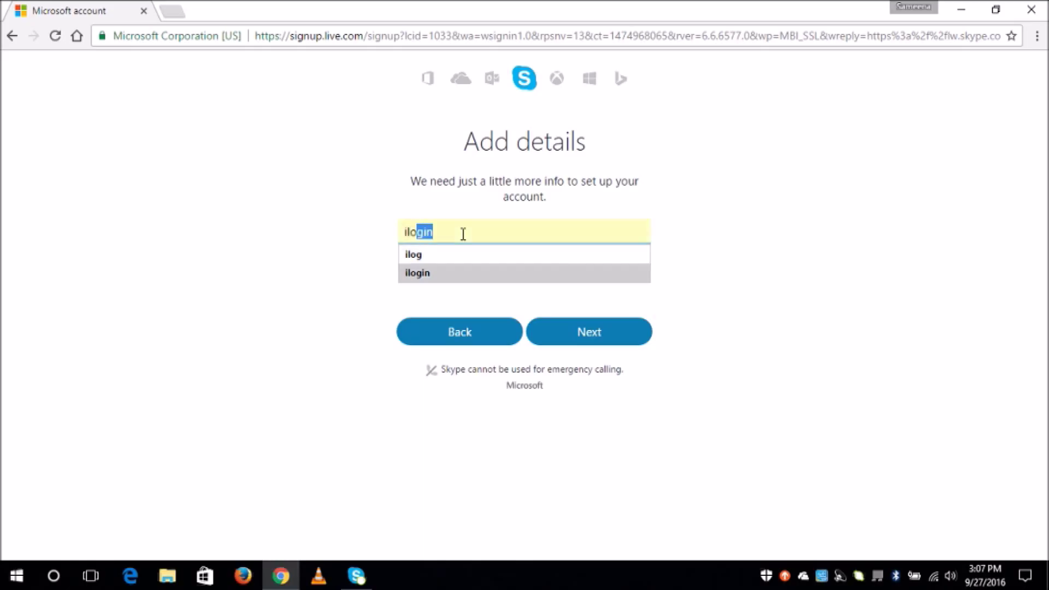
{"action": "key", "text": "Return"}
{"action": "left_click", "coordinate": [439, 269]}
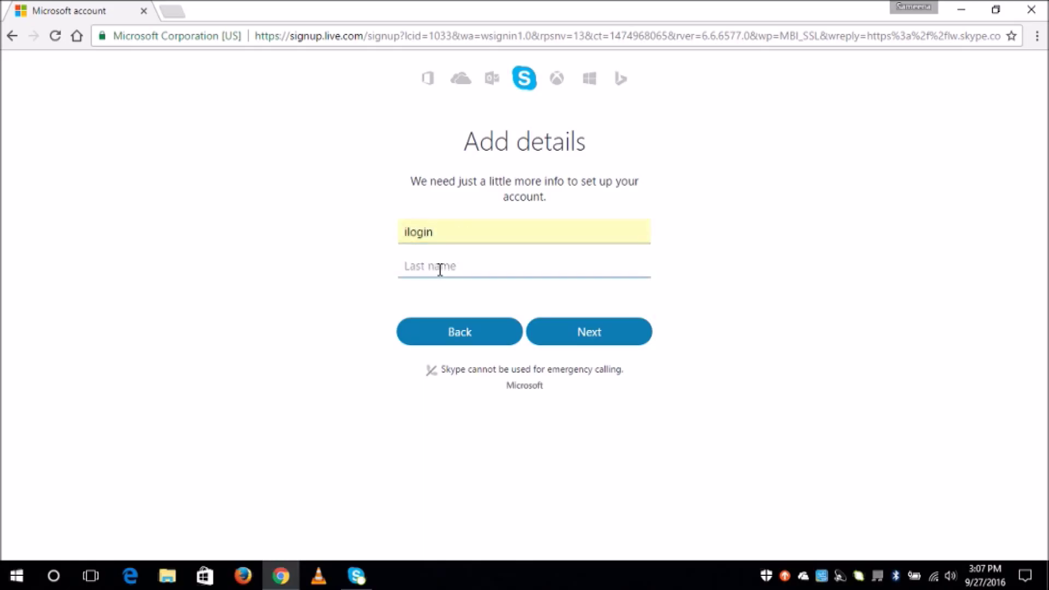
{"action": "type", "text": "sig"}
{"action": "key", "text": "Down"}
{"action": "key", "text": "Down"}
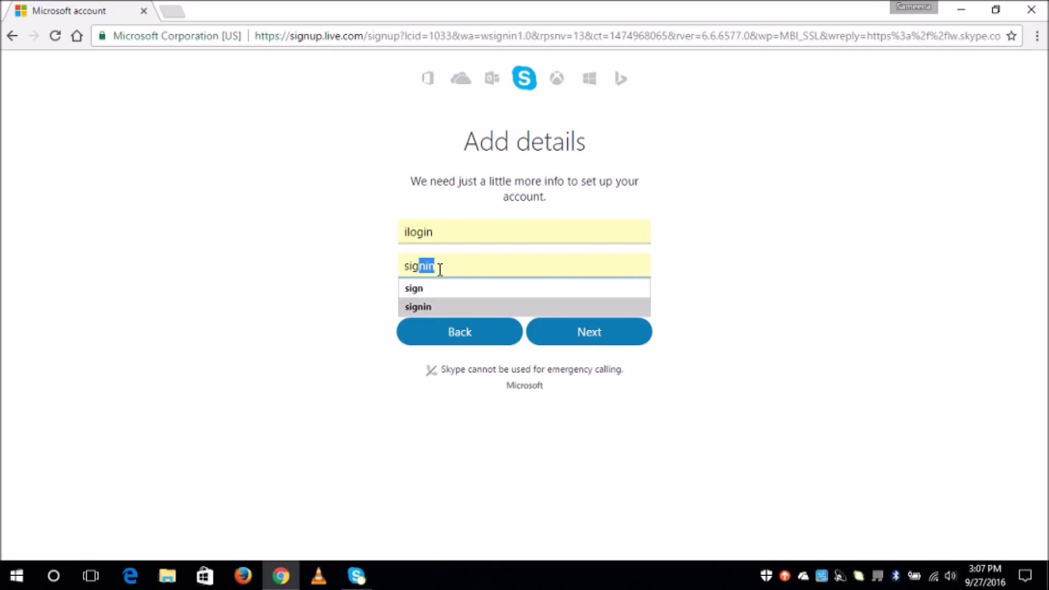
{"action": "key", "text": "Return"}
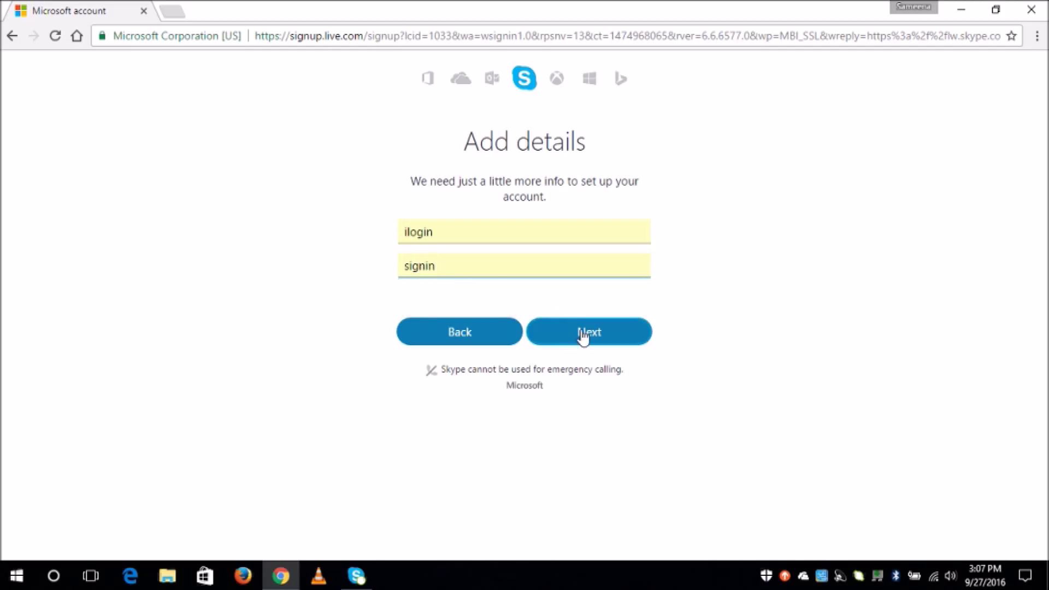
{"action": "left_click", "coordinate": [583, 334]}
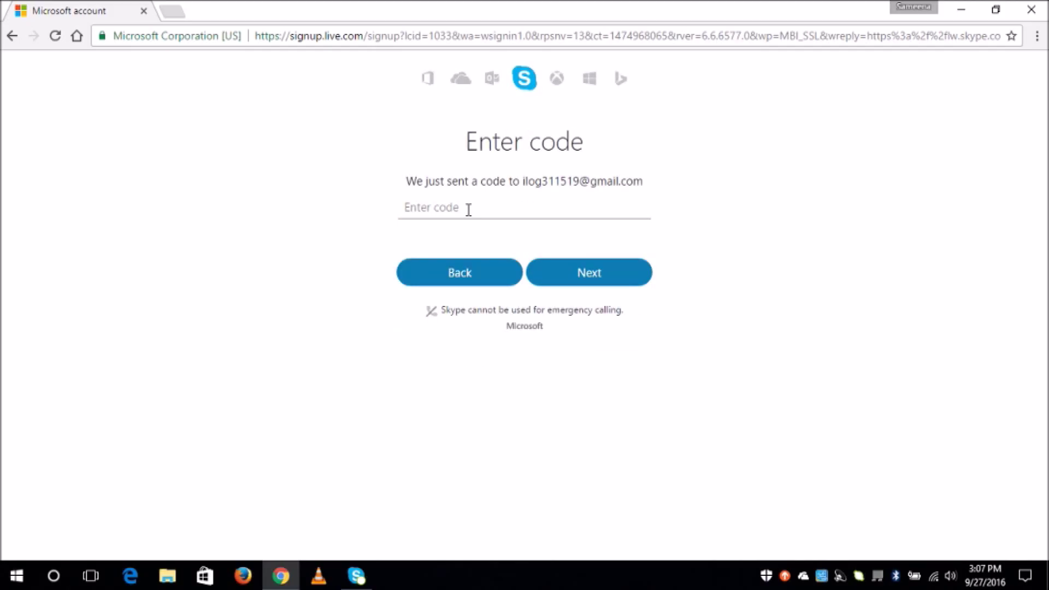
{"action": "left_click", "coordinate": [172, 12]}
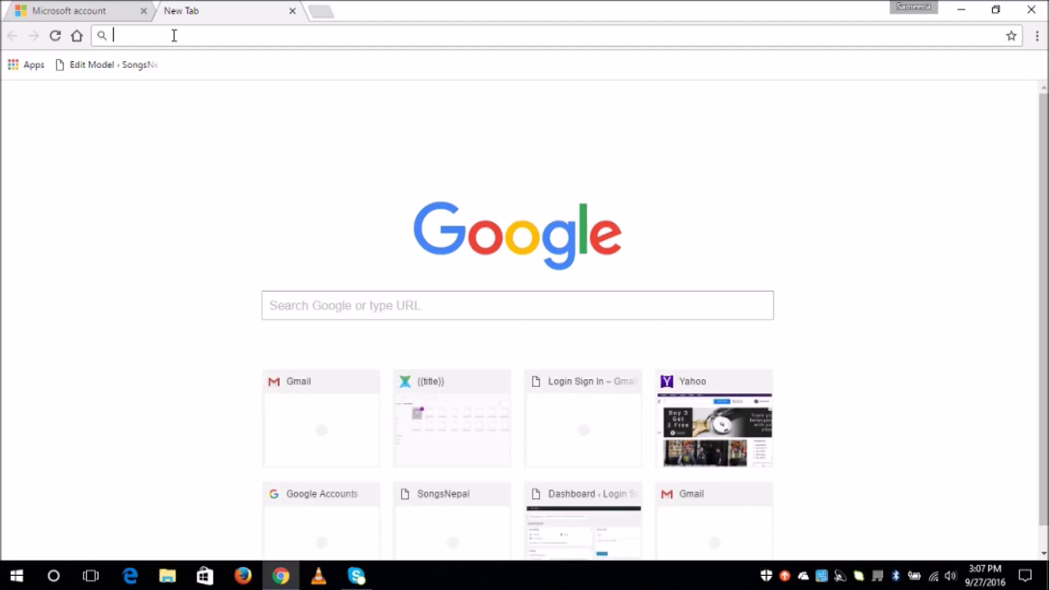
{"action": "type", "text": "ww.g"}
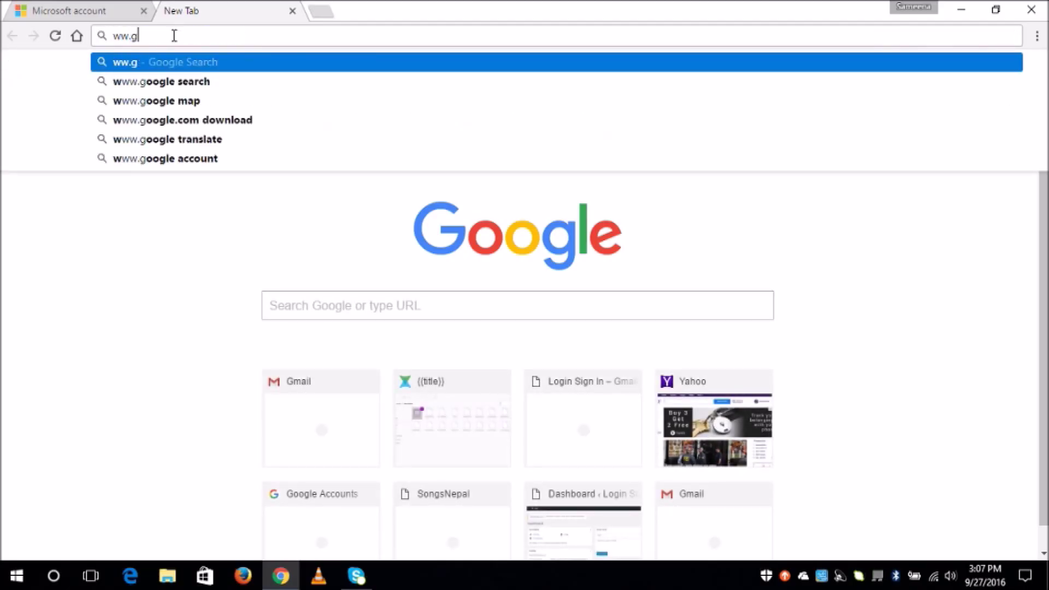
{"action": "type", "text": "mail"}
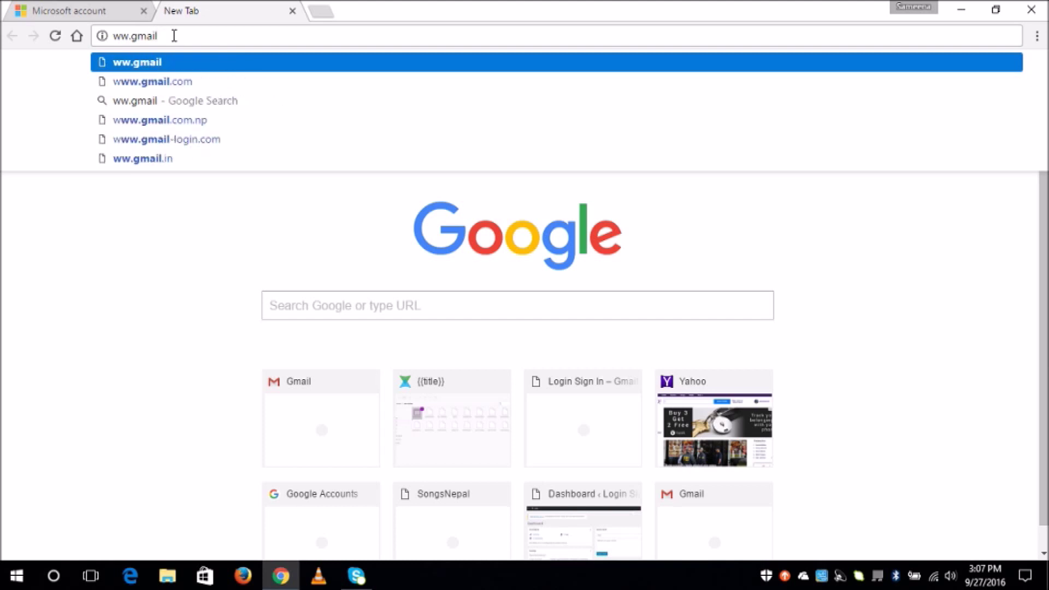
{"action": "key", "text": "Return"}
{"action": "left_click", "coordinate": [170, 40]}
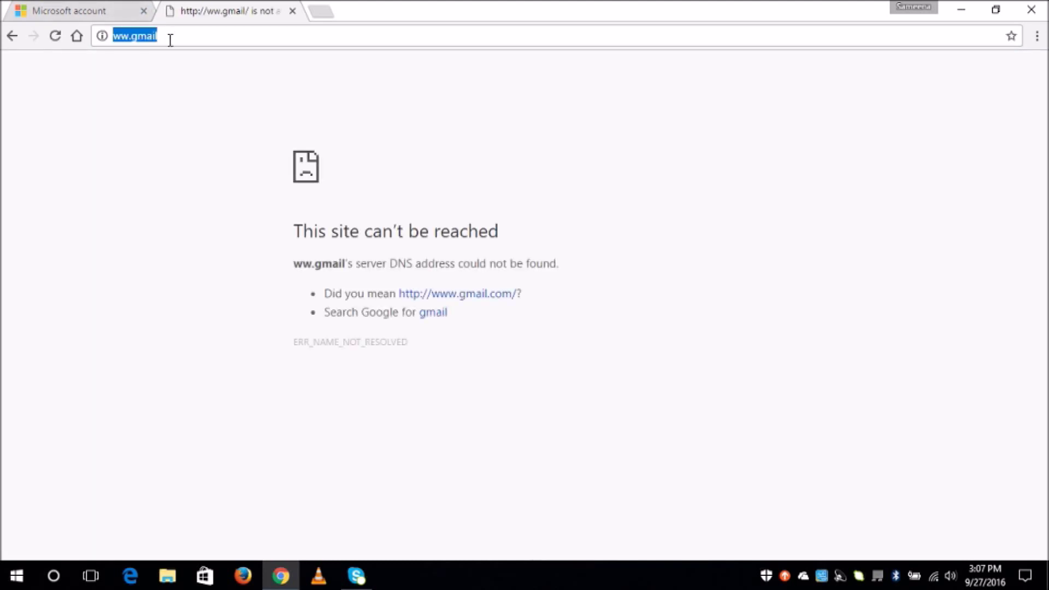
{"action": "left_click", "coordinate": [170, 40]}
{"action": "type", "text": ".com"}
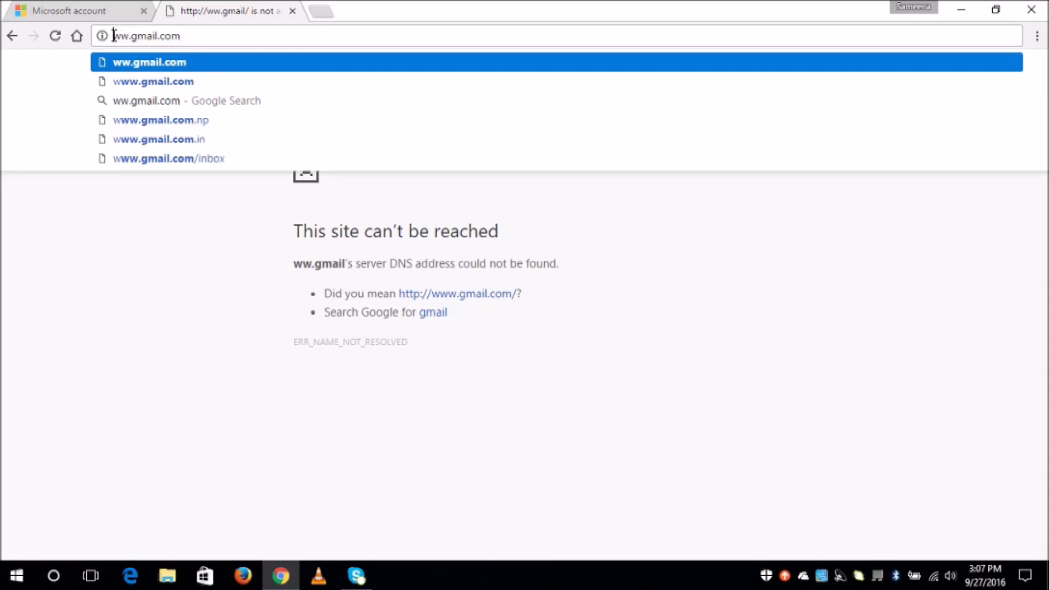
{"action": "left_click", "coordinate": [113, 36]}
{"action": "type", "text": "w"}
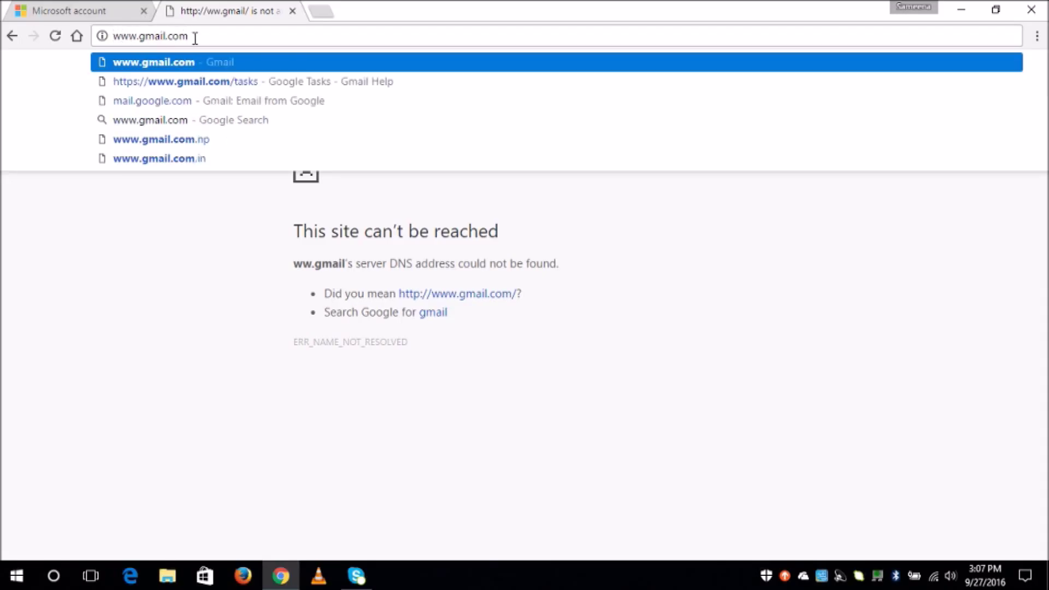
{"action": "key", "text": "Return"}
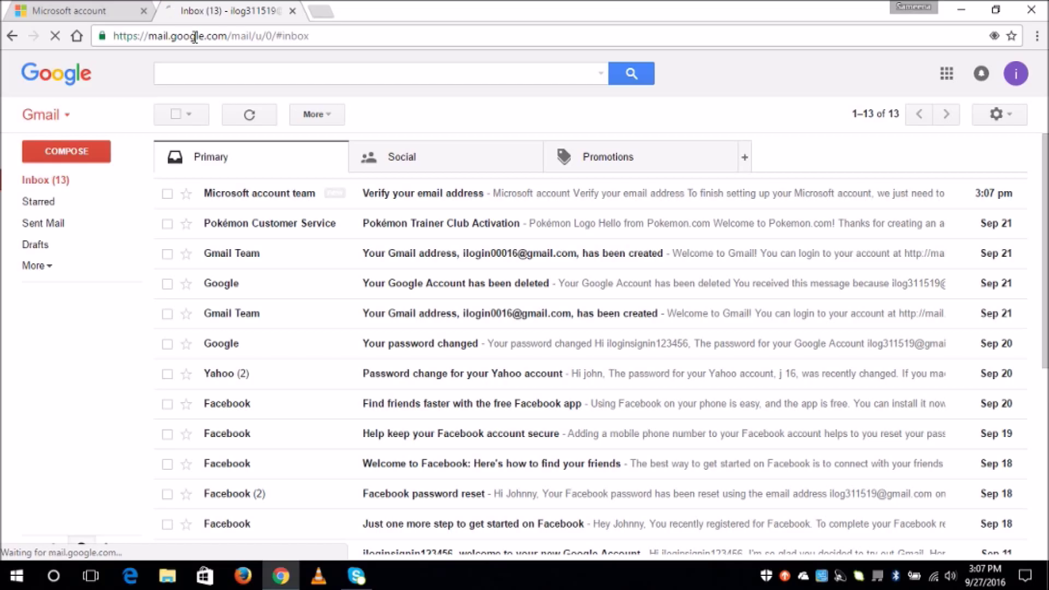
{"action": "left_click", "coordinate": [260, 199]}
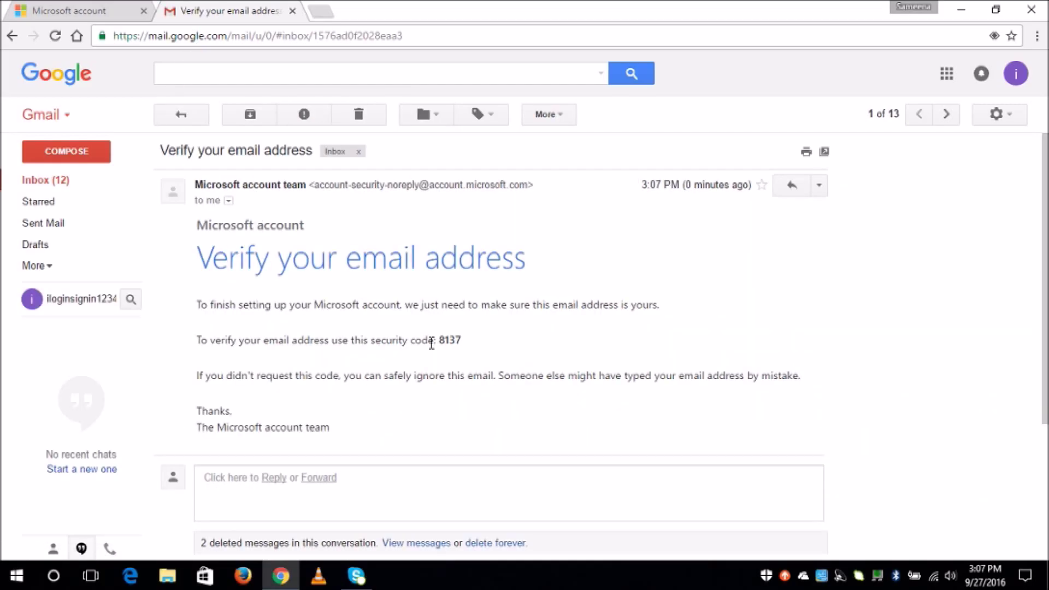
{"action": "left_click_drag", "start_coordinate": [439, 342], "coordinate": [462, 345]}
{"action": "key", "text": "ctrl+c"}
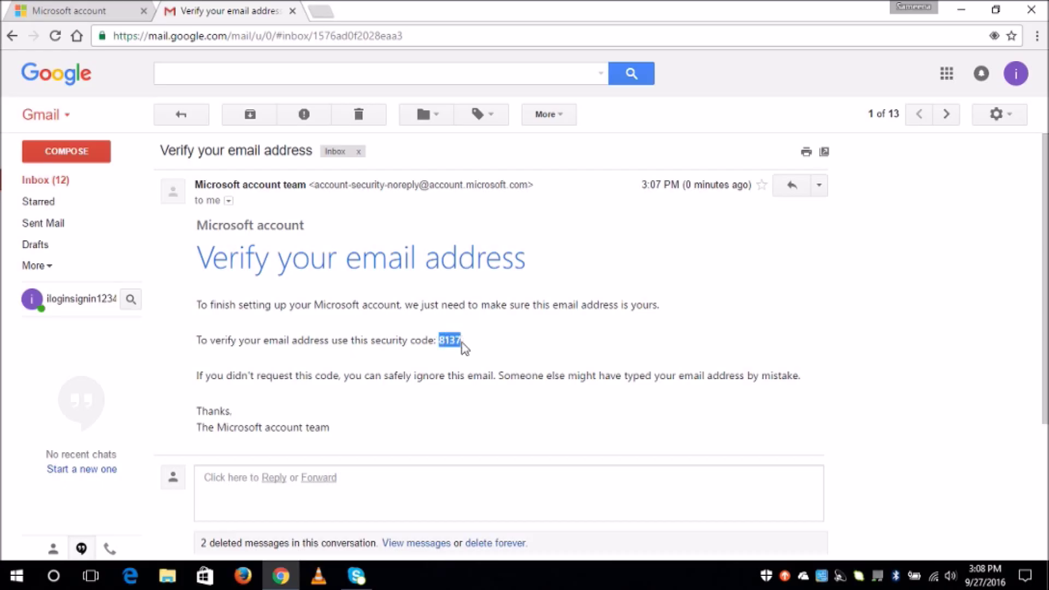
{"action": "left_click", "coordinate": [87, 10]}
{"action": "left_click", "coordinate": [560, 207]}
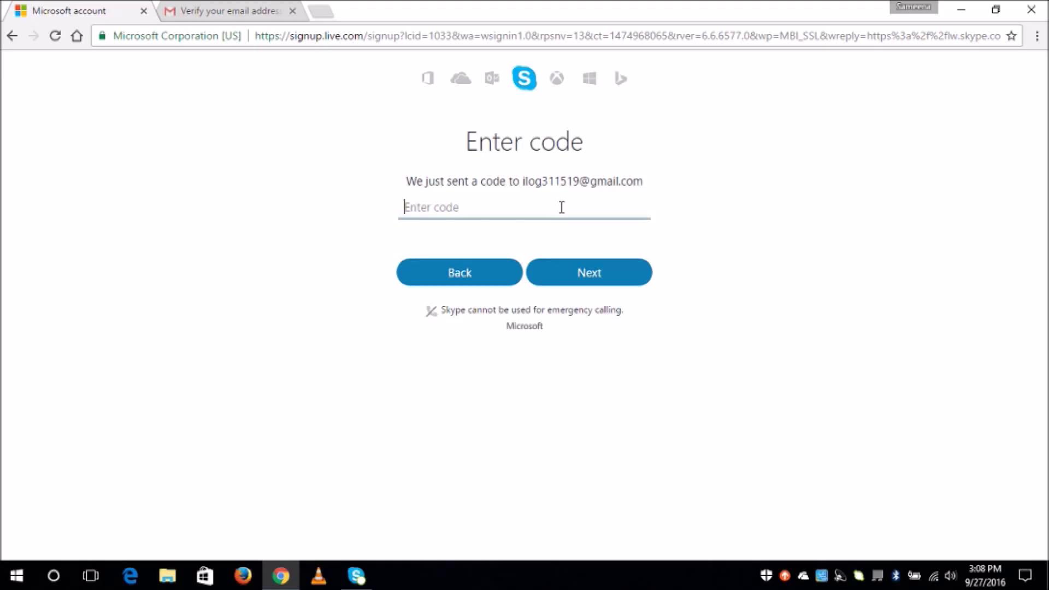
{"action": "key", "text": "ctrl+v"}
Submit the verification code and close the Show notifications prompt.
{"action": "left_click", "coordinate": [585, 274]}
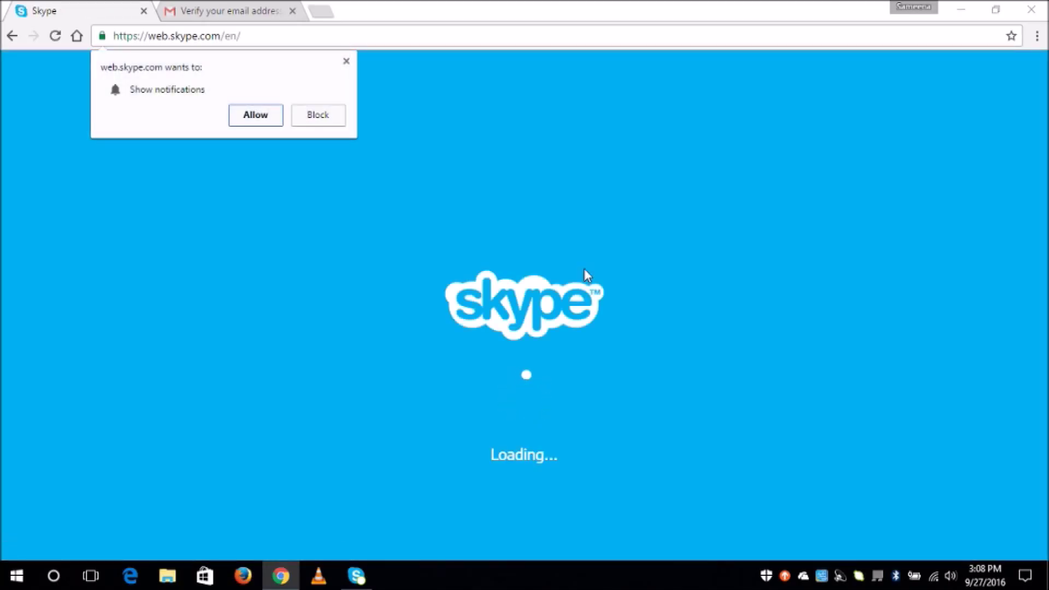
{"action": "left_click", "coordinate": [348, 62]}
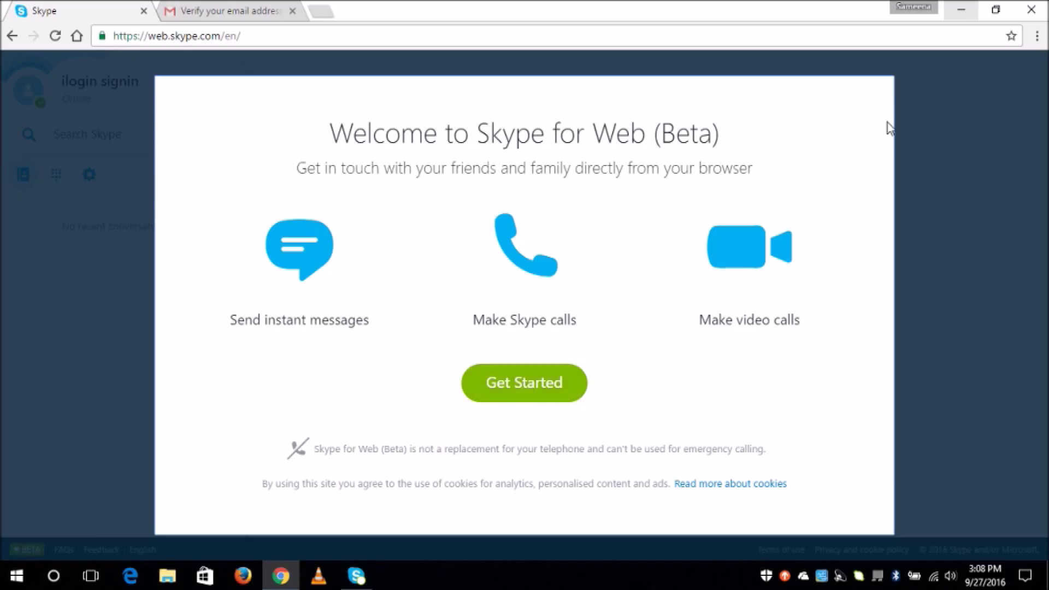
Minimize Chrome and choose Create an account in the Skype desktop app.
{"action": "left_click", "coordinate": [962, 8]}
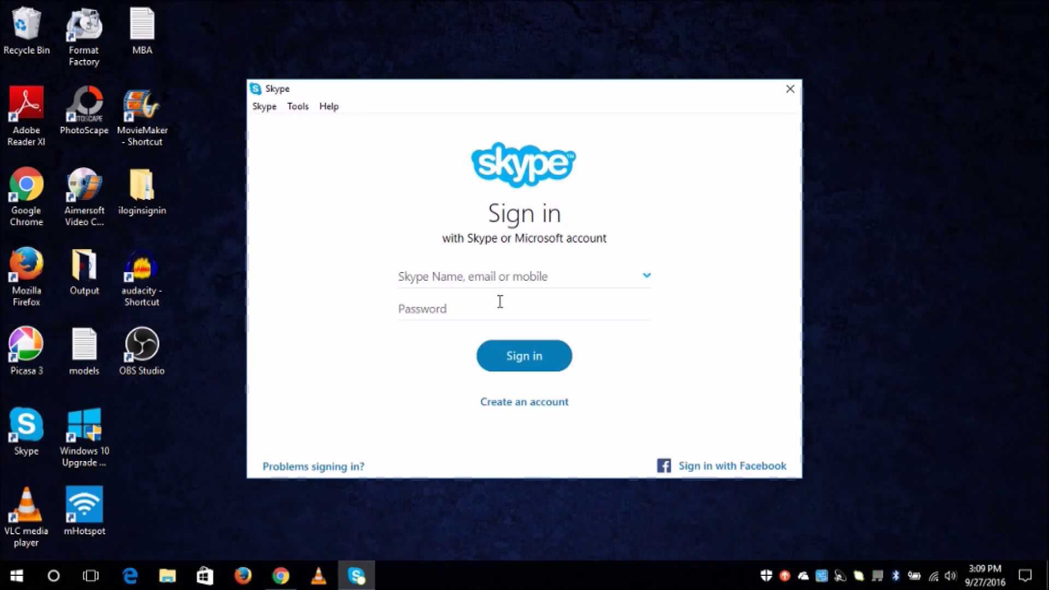
{"action": "left_click", "coordinate": [522, 403]}
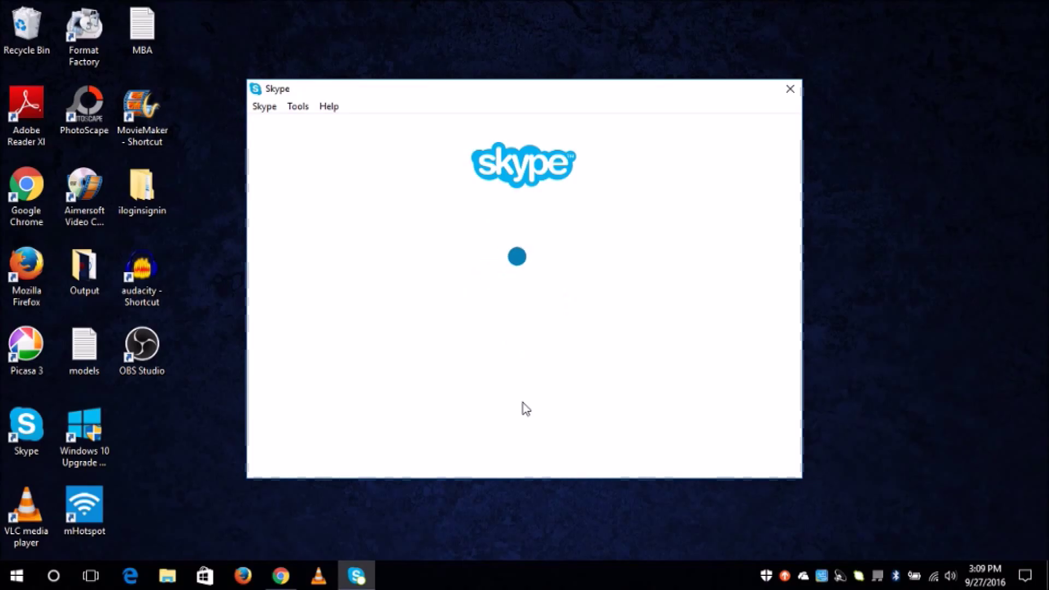